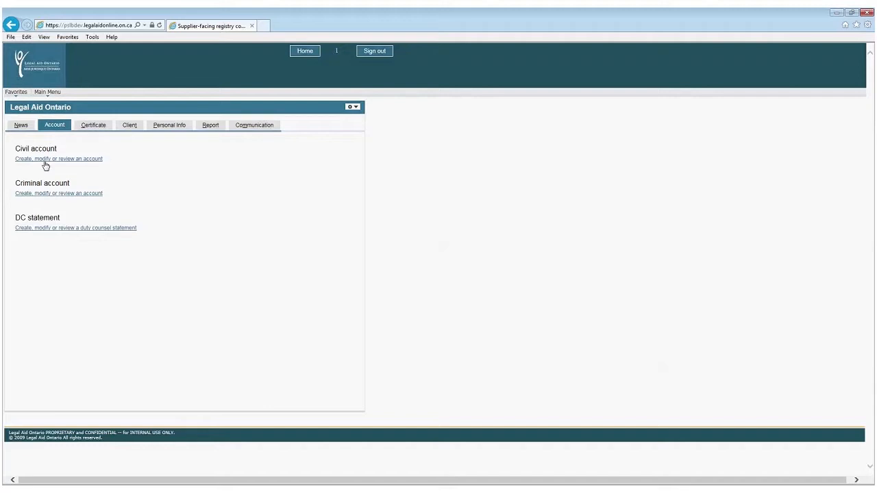
Start a new civil account and add it for the entered certificate number.
{"action": "left_click", "coordinate": [45, 159]}
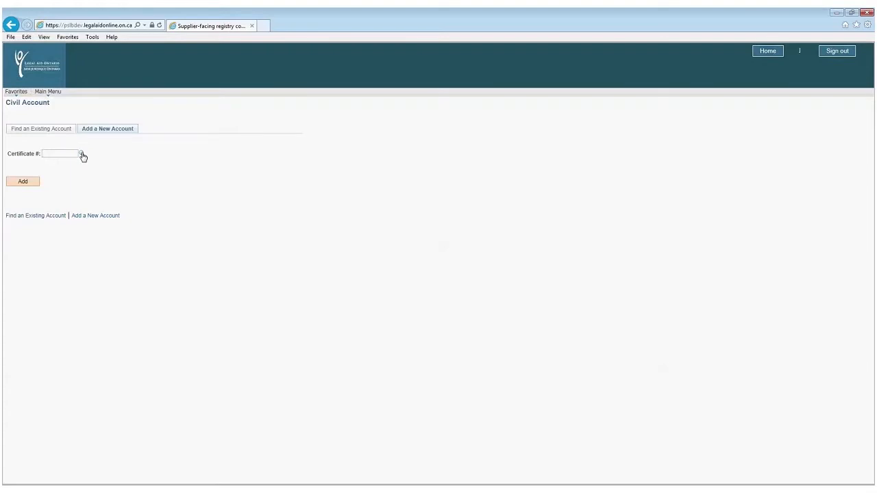
{"action": "left_click", "coordinate": [32, 181]}
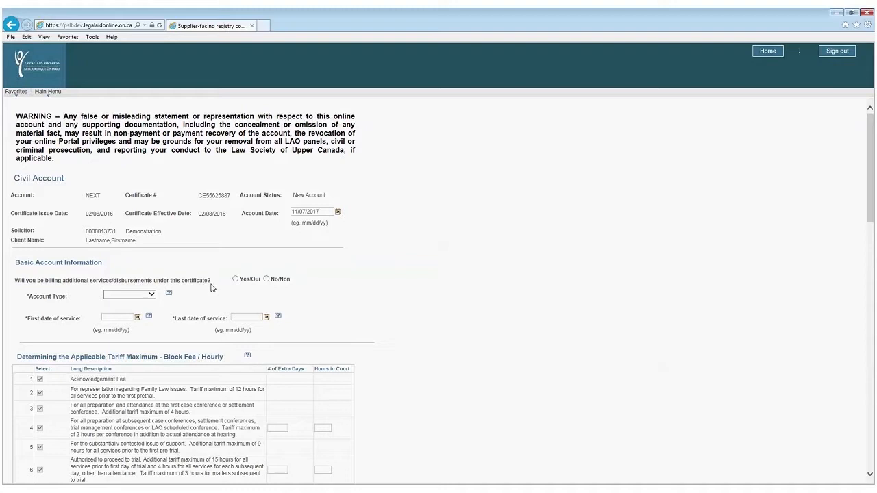
Answer Yes to billing additional services, choose Supplementary account type, and set first service date 03/07/2017.
{"action": "left_click", "coordinate": [235, 279]}
{"action": "left_click", "coordinate": [153, 297]}
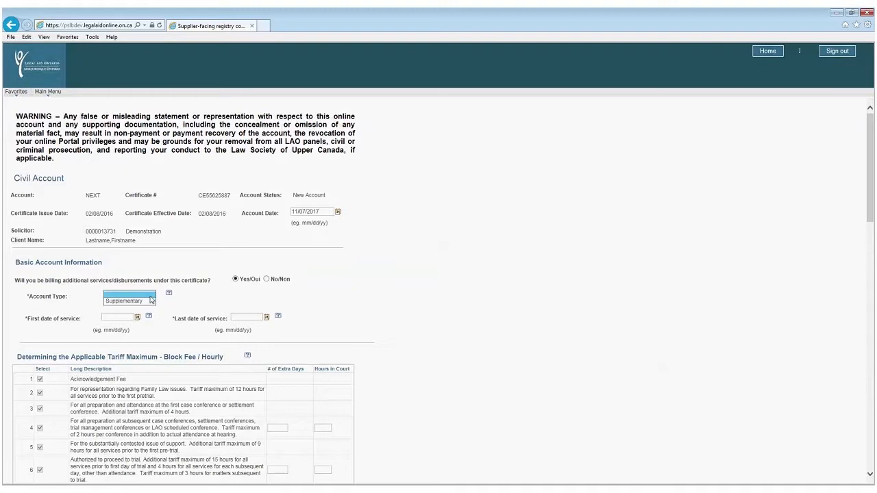
{"action": "left_click", "coordinate": [138, 301]}
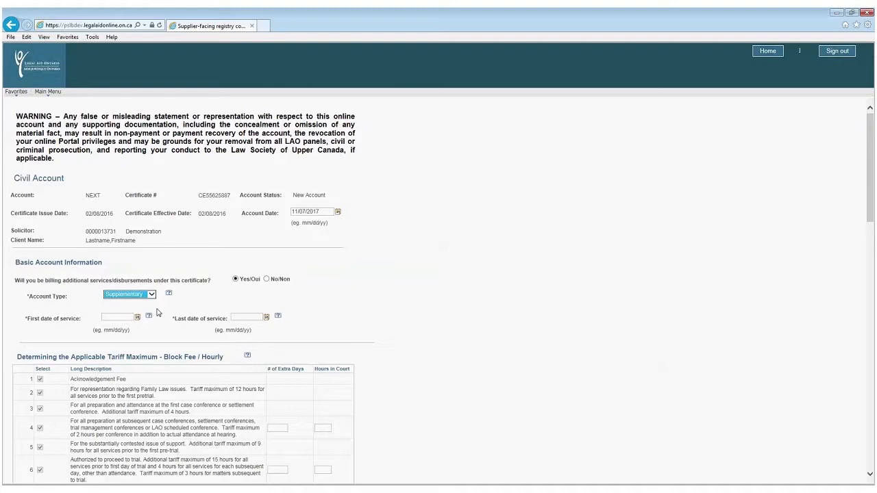
{"action": "left_click", "coordinate": [136, 317]}
{"action": "left_click", "coordinate": [174, 370]}
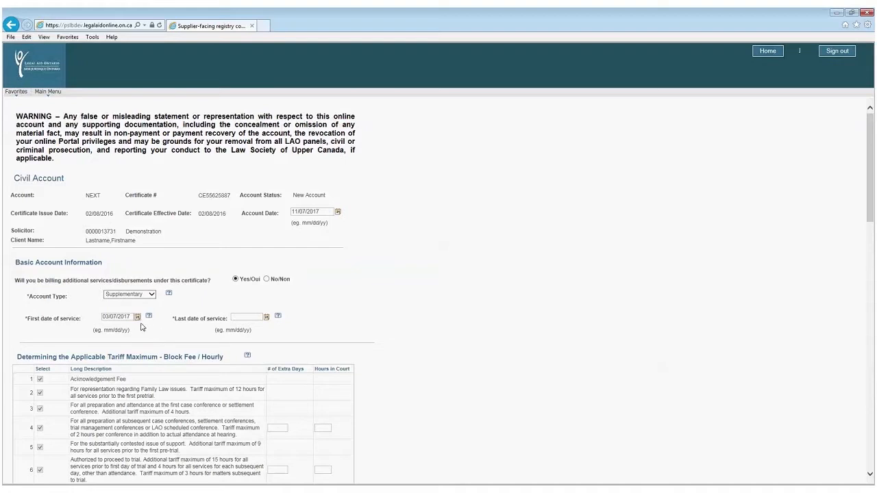
{"action": "left_click", "coordinate": [241, 317]}
{"action": "left_click", "coordinate": [149, 316]}
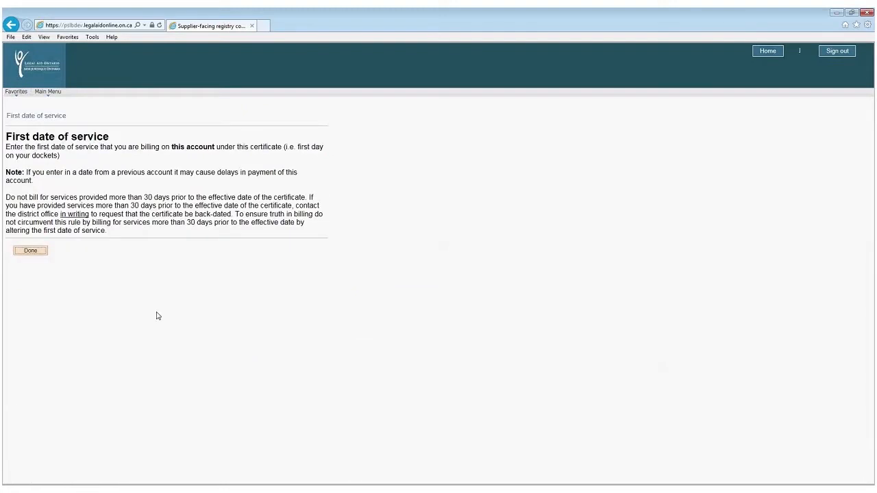
{"action": "left_click", "coordinate": [29, 252]}
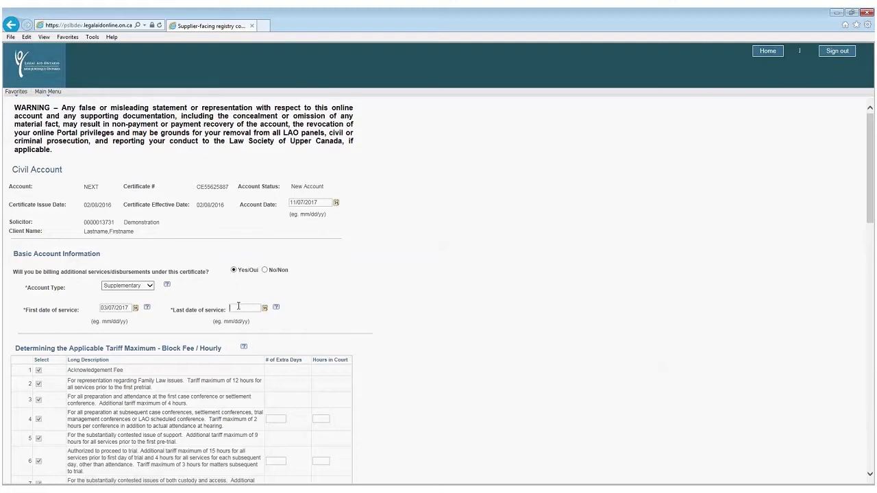
Set the last date of service to the current date, 11/07/2017.
{"action": "left_click", "coordinate": [265, 308]}
{"action": "left_click", "coordinate": [303, 407]}
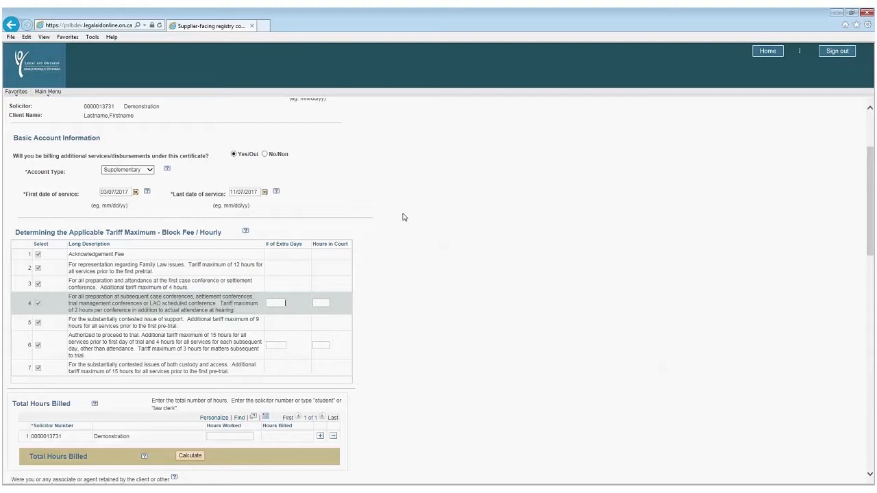
{"action": "left_click", "coordinate": [298, 269]}
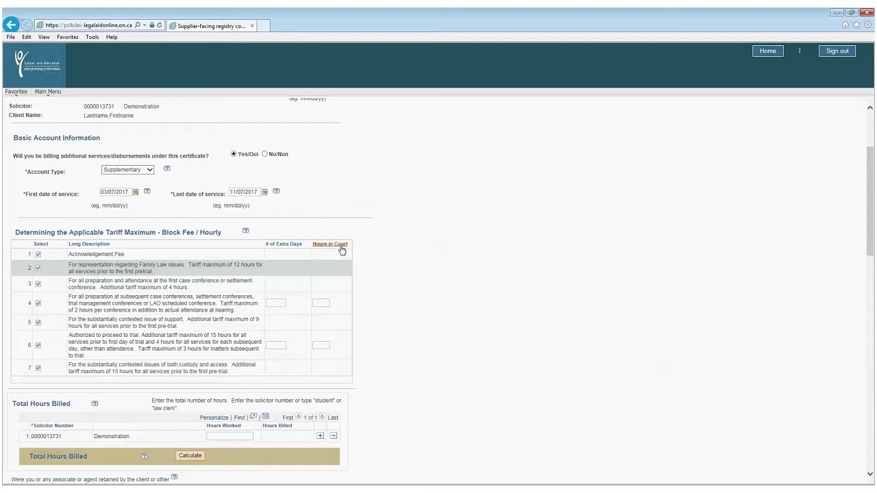
Leave the account form for the home page, then return to the form to save the data.
{"action": "left_click", "coordinate": [768, 51]}
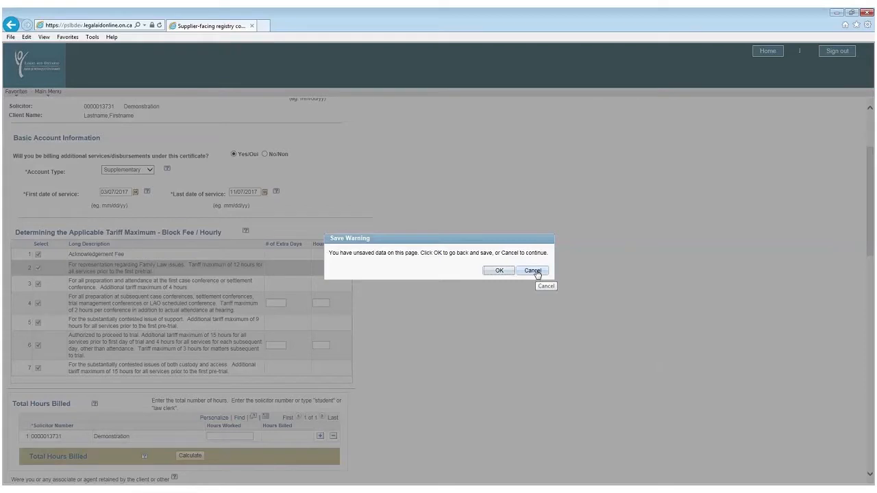
{"action": "left_click", "coordinate": [498, 271]}
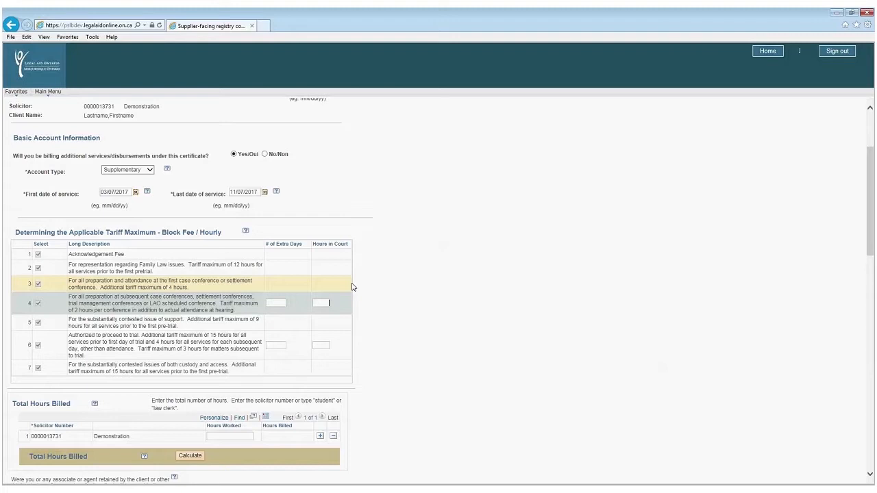
Enter 1 extra day for tariff item 4, bringing up the attendance hours message.
{"action": "left_click", "coordinate": [278, 303]}
{"action": "type", "text": "1"}
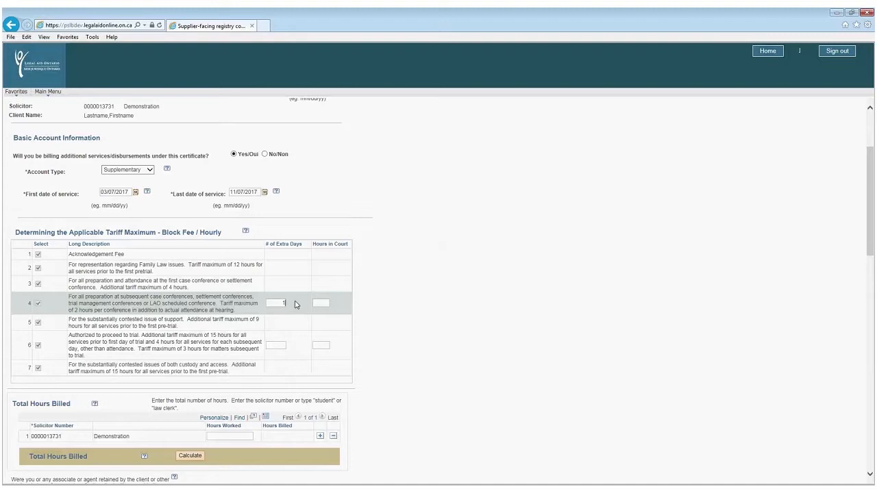
{"action": "left_click", "coordinate": [322, 302]}
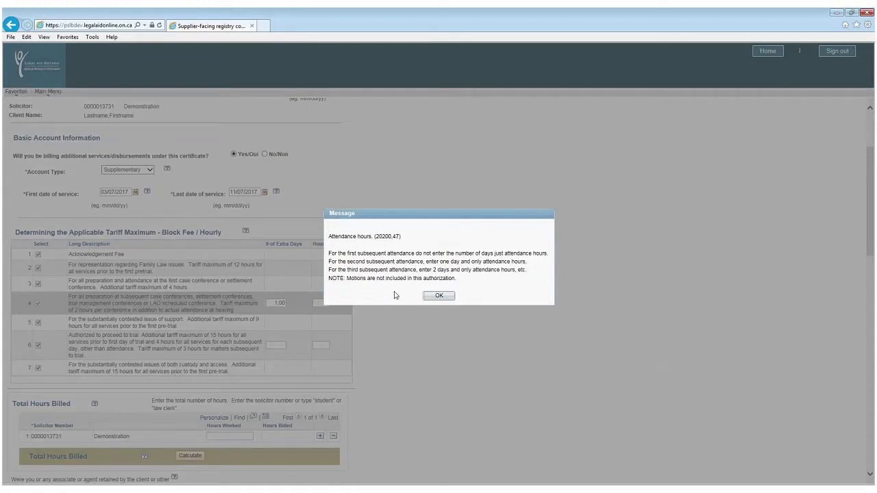
Dismiss the attendance message and record 2.5 hours in court for tariff item 4.
{"action": "left_click", "coordinate": [428, 300]}
{"action": "left_click", "coordinate": [326, 302]}
{"action": "type", "text": "2.5"}
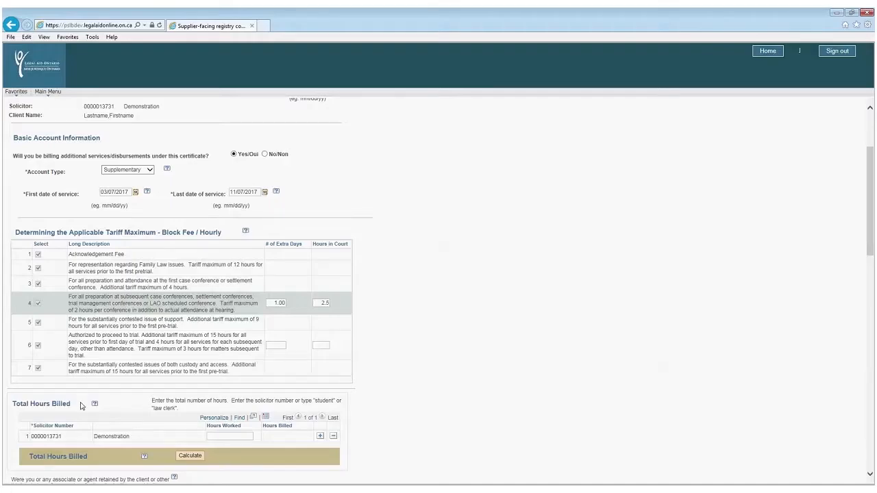
Move to the Hours Worked field under Total Hours Billed and bring the retainer sections into view.
{"action": "left_click", "coordinate": [234, 436]}
{"action": "left_click", "coordinate": [218, 436]}
{"action": "scroll", "coordinate": [518, 396], "scroll_direction": "down", "scroll_amount": 1}
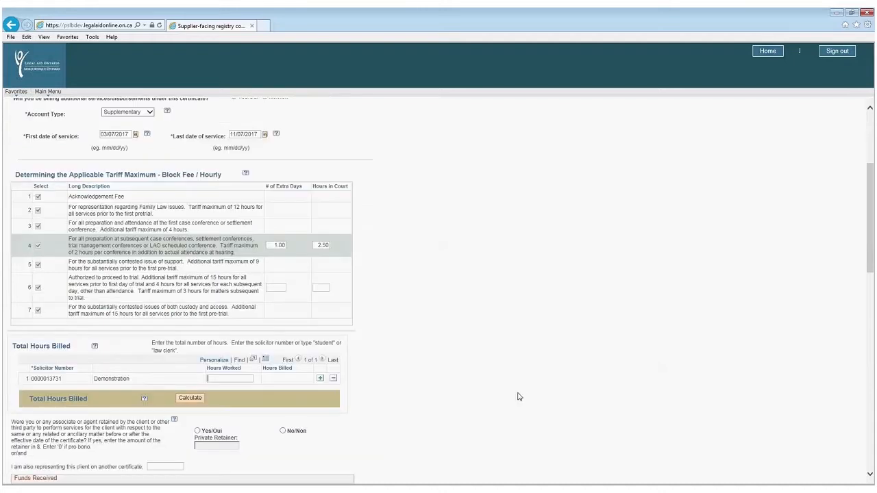
{"action": "scroll", "coordinate": [519, 396], "scroll_direction": "down", "scroll_amount": 1}
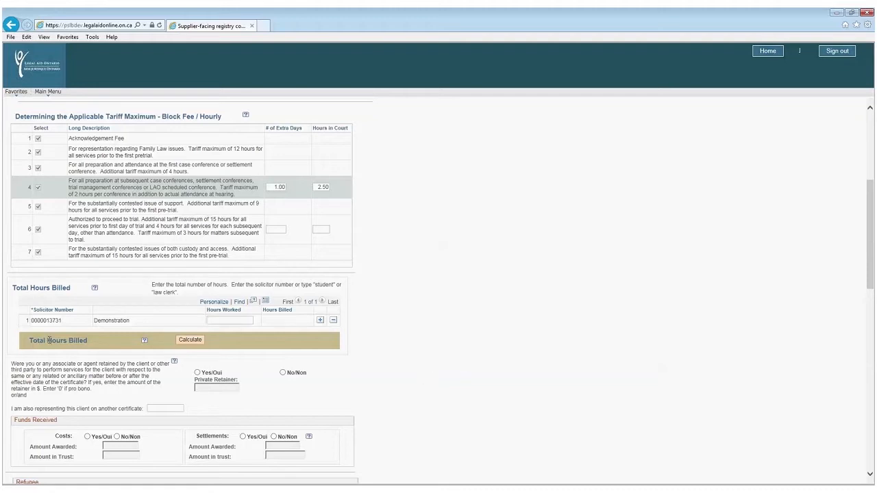
Add a second solicitor row with its solicitor number and enter 30 hours for the first solicitor.
{"action": "left_click", "coordinate": [319, 322]}
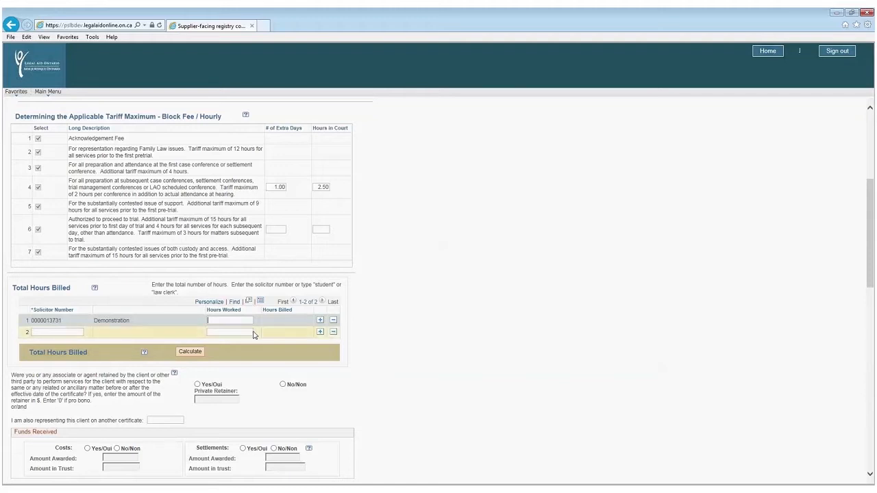
{"action": "left_click", "coordinate": [226, 332]}
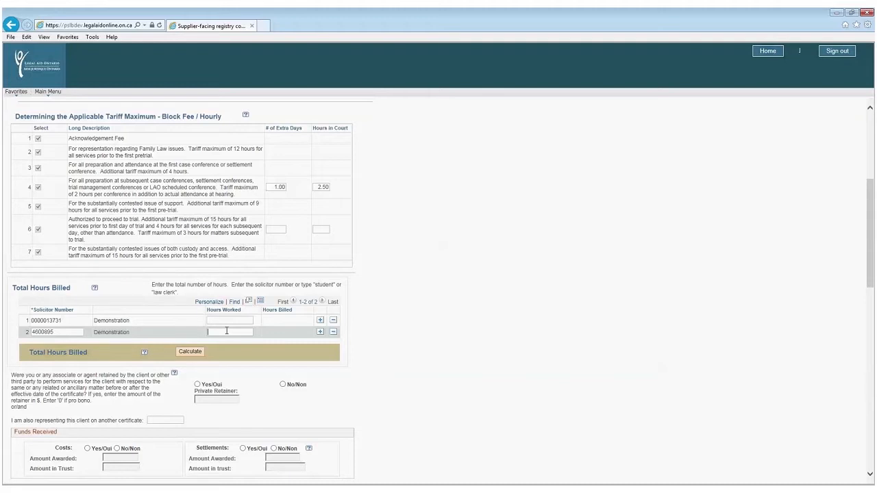
{"action": "left_click", "coordinate": [236, 320]}
{"action": "type", "text": "30"}
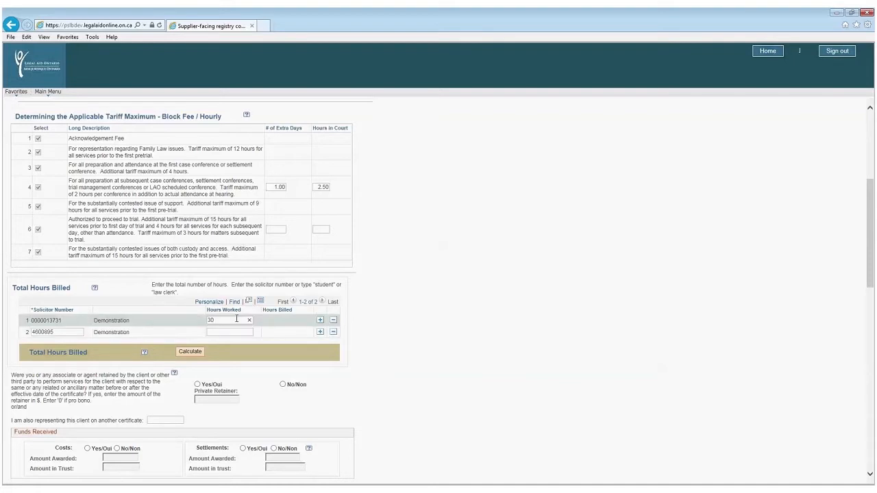
{"action": "left_click", "coordinate": [229, 331]}
Enter 10 hours for the second solicitor, calculate the 40.00 total, and declare a private retainer of 0.
{"action": "type", "text": "10"}
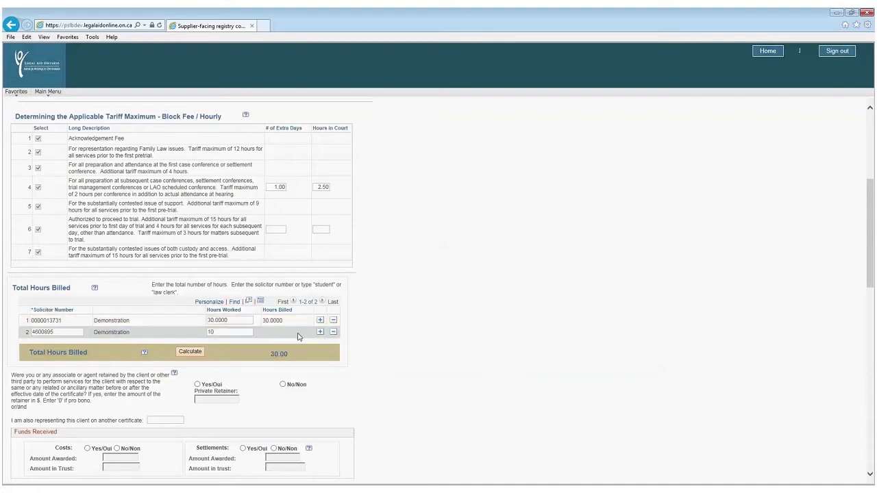
{"action": "left_click", "coordinate": [191, 352]}
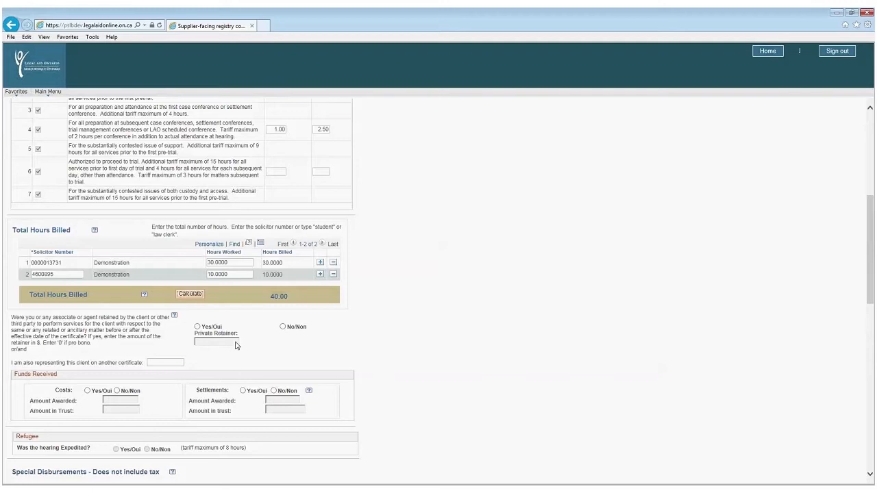
{"action": "left_click", "coordinate": [215, 328]}
{"action": "left_click", "coordinate": [224, 340]}
{"action": "type", "text": "0"}
{"action": "left_click", "coordinate": [175, 317]}
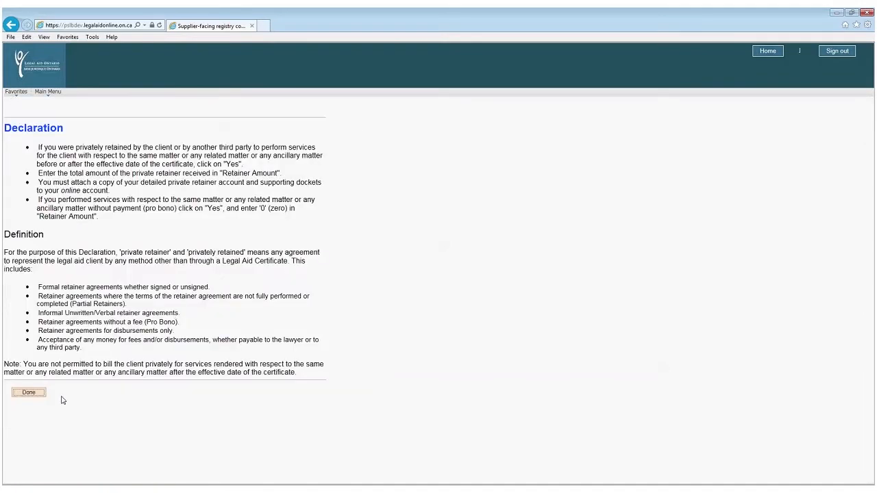
{"action": "left_click", "coordinate": [26, 393]}
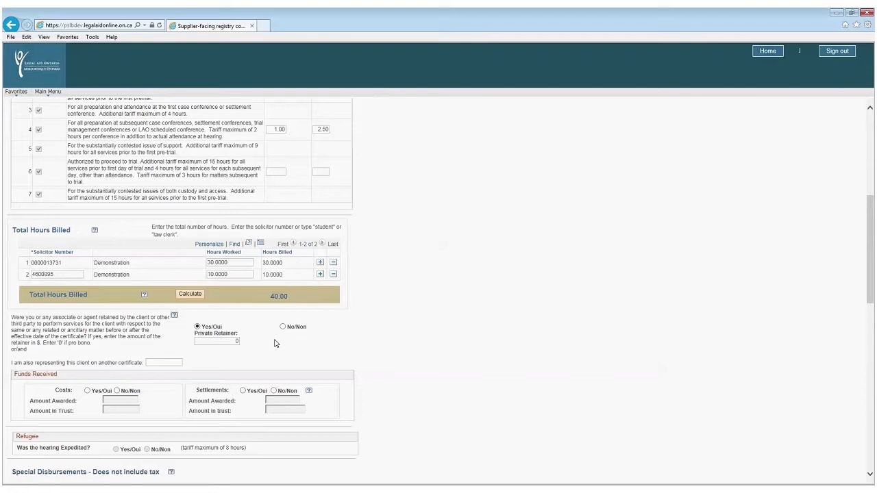
{"action": "left_click", "coordinate": [163, 361]}
{"action": "scroll", "coordinate": [414, 379], "scroll_direction": "down", "scroll_amount": 3}
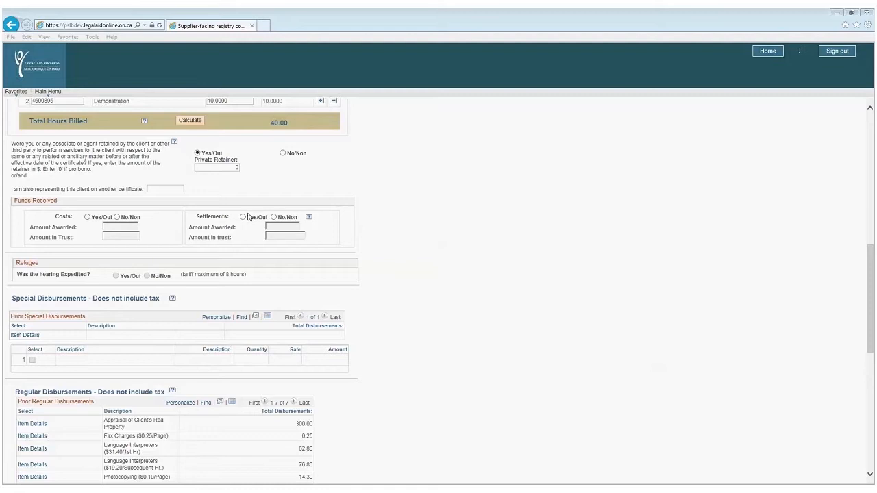
Record costs received as Yes, with 2000 awarded and 2000 held in trust.
{"action": "left_click", "coordinate": [88, 216]}
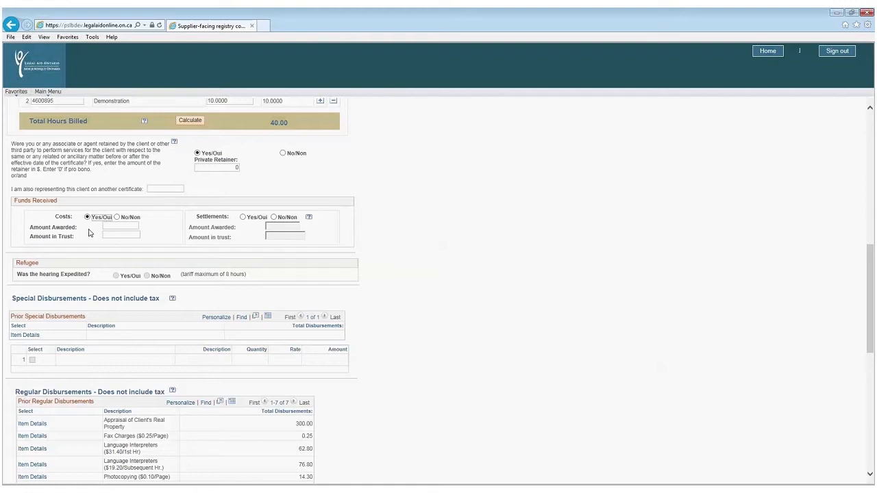
{"action": "key", "text": "Tab"}
{"action": "type", "text": "2000"}
{"action": "left_click", "coordinate": [121, 235]}
{"action": "type", "text": "2000"}
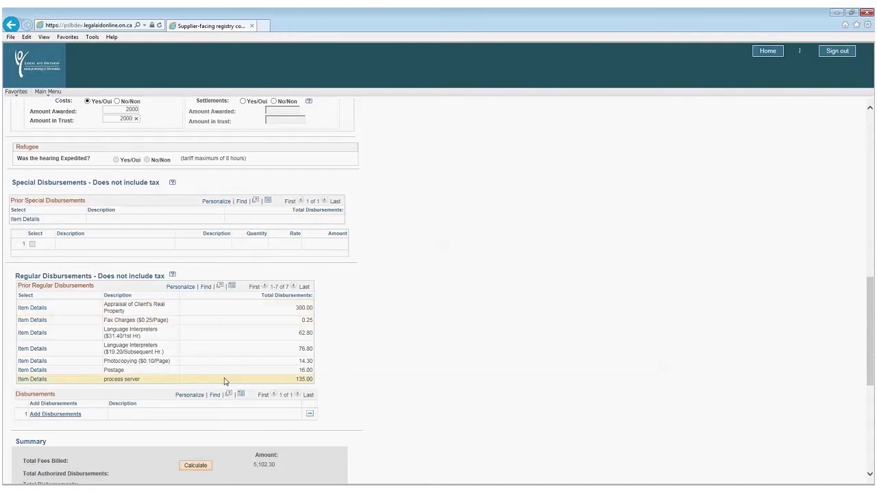
Tick Appraisal of Client's Real Property, Courier and both Language Interpreters items in the disbursement list.
{"action": "scroll", "coordinate": [385, 359], "scroll_direction": "down", "scroll_amount": 3}
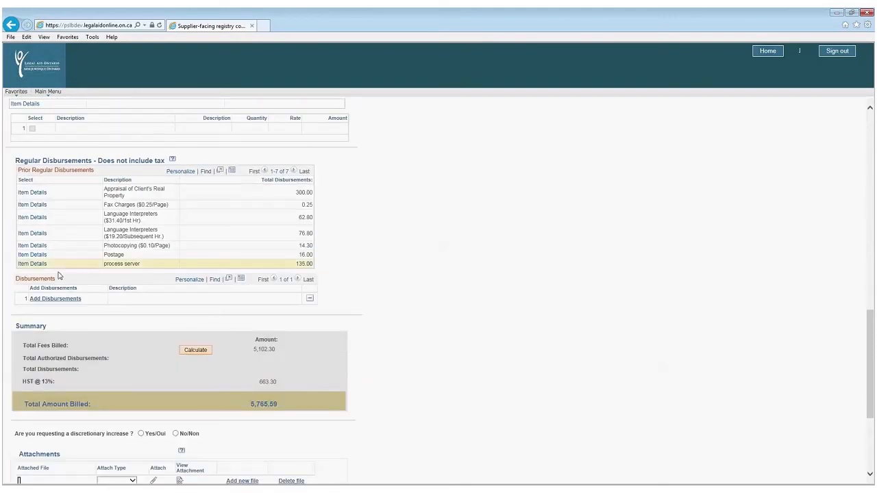
{"action": "left_click", "coordinate": [54, 298]}
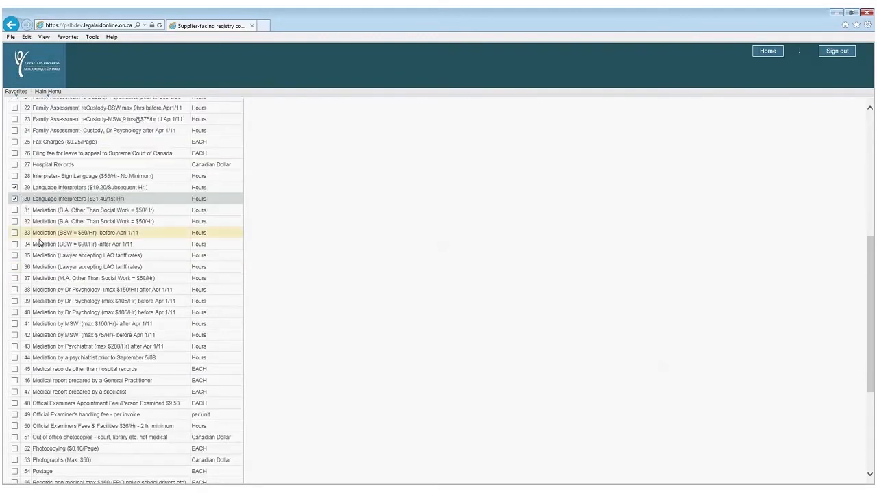
{"action": "scroll", "coordinate": [426, 361], "scroll_direction": "up", "scroll_amount": 4}
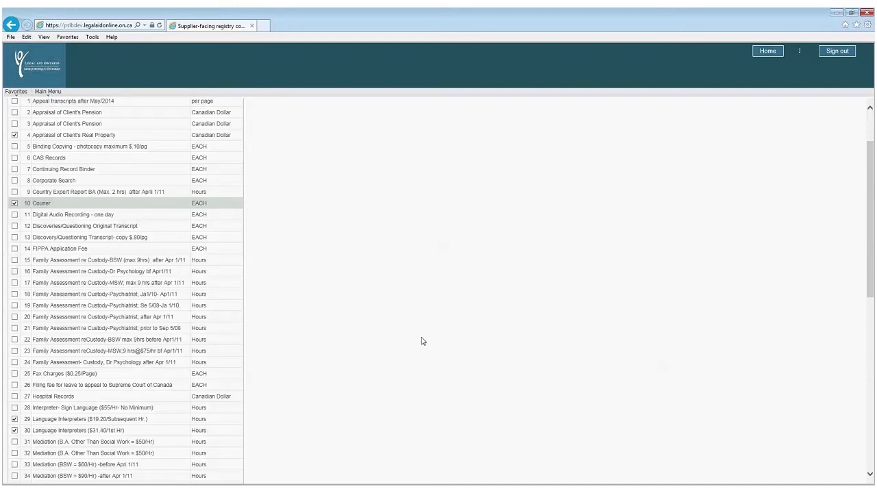
{"action": "scroll", "coordinate": [415, 337], "scroll_direction": "up", "scroll_amount": 2}
{"action": "scroll", "coordinate": [414, 337], "scroll_direction": "up", "scroll_amount": 1}
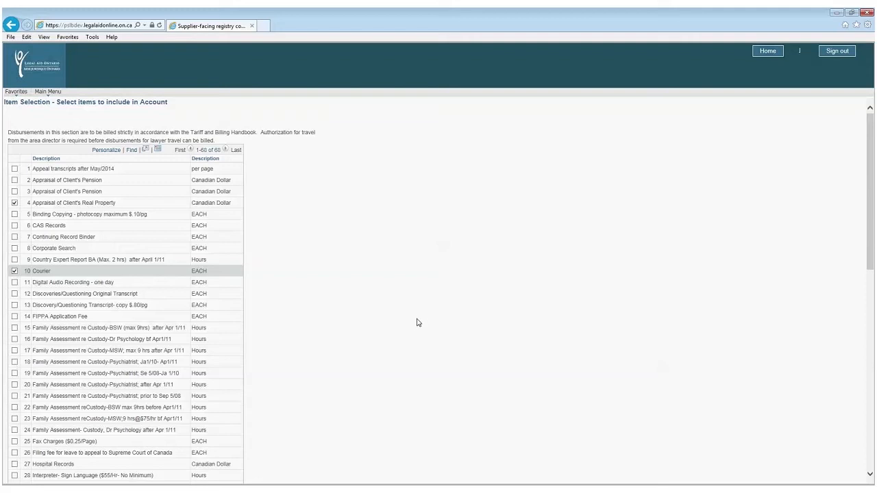
{"action": "scroll", "coordinate": [411, 322], "scroll_direction": "down", "scroll_amount": 7}
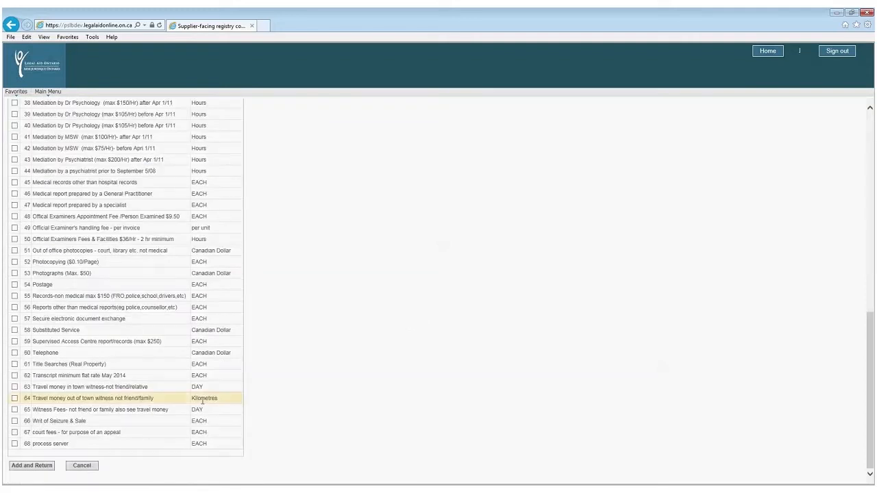
Add the four disbursements and give the interpreter items quantities 4 and 2 (76.80 and 62.80).
{"action": "left_click", "coordinate": [25, 467]}
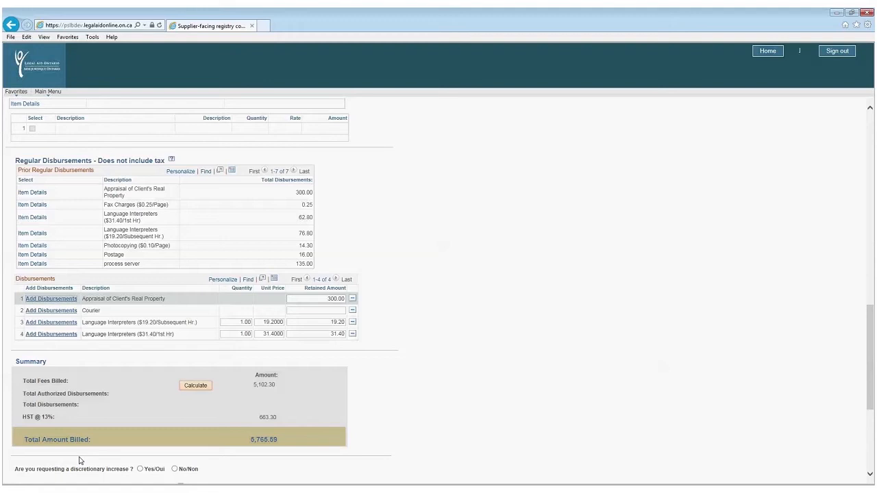
{"action": "left_click", "coordinate": [321, 298]}
{"action": "left_click", "coordinate": [245, 335]}
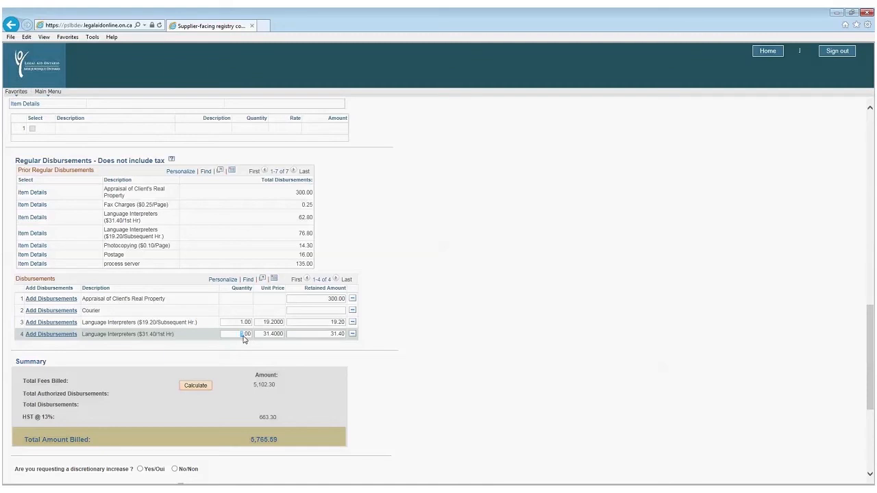
{"action": "type", "text": "2"}
{"action": "left_click", "coordinate": [244, 326]}
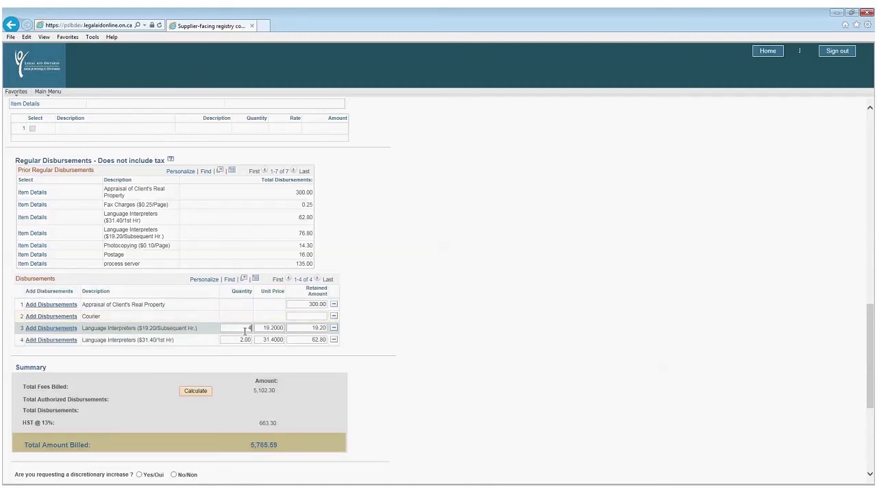
{"action": "left_click", "coordinate": [283, 328]}
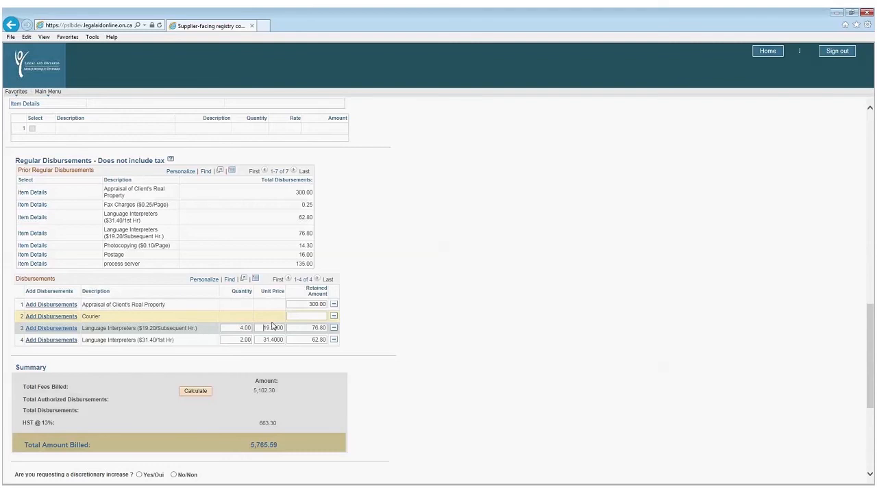
{"action": "left_click", "coordinate": [302, 315]}
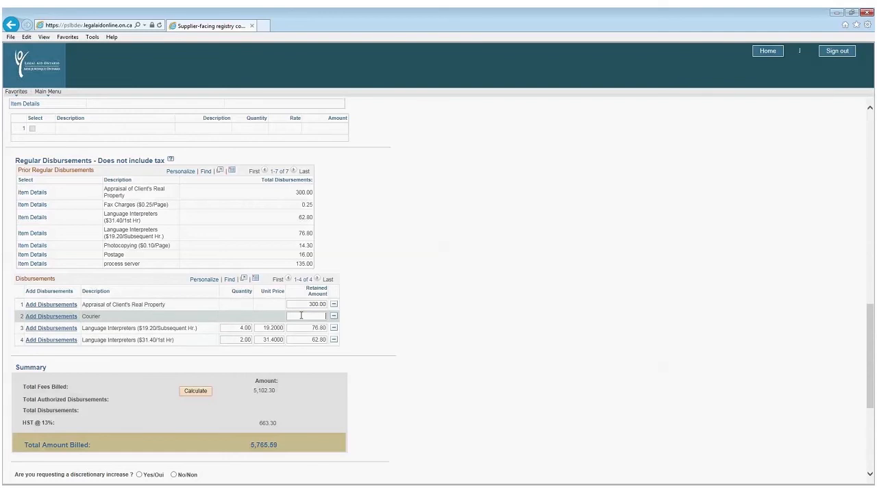
Enter 50.00 for Courier and recalculate to disbursements 489.60, HST 726.95, total billed 6,318.84.
{"action": "type", "text": "50"}
{"action": "key", "text": "Tab"}
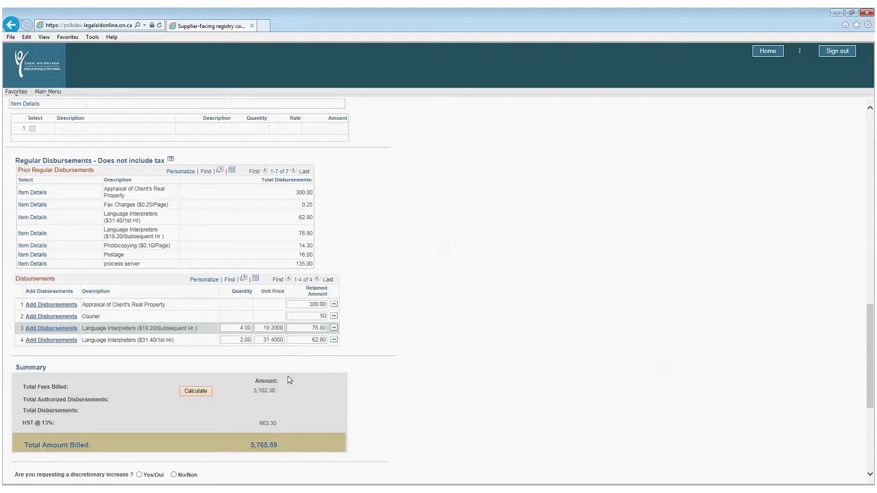
{"action": "left_click", "coordinate": [187, 394]}
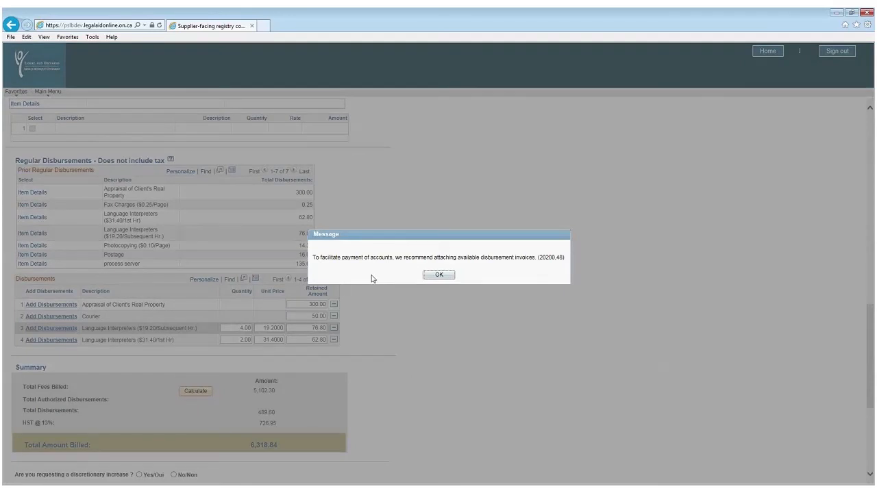
{"action": "left_click", "coordinate": [439, 276]}
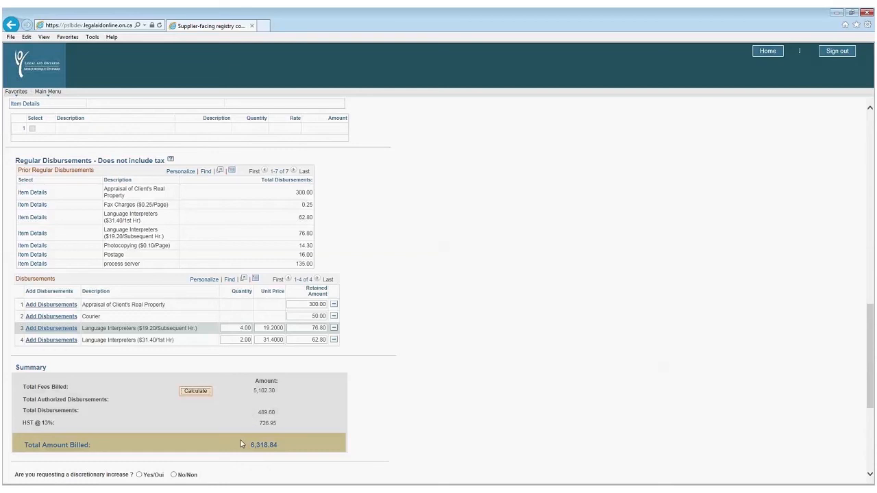
Answer Yes to the discretionary increase question and acknowledge the Discretion Requested notice.
{"action": "scroll", "coordinate": [240, 444], "scroll_direction": "down", "scroll_amount": 3}
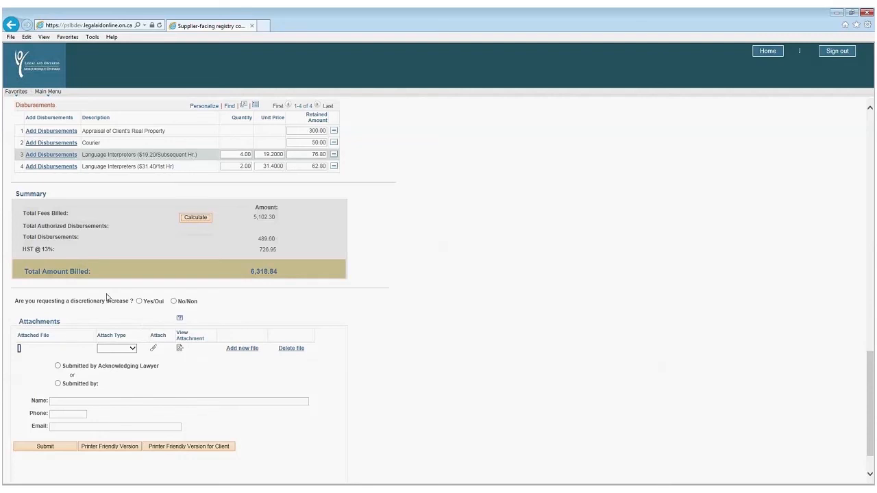
{"action": "left_click", "coordinate": [139, 301]}
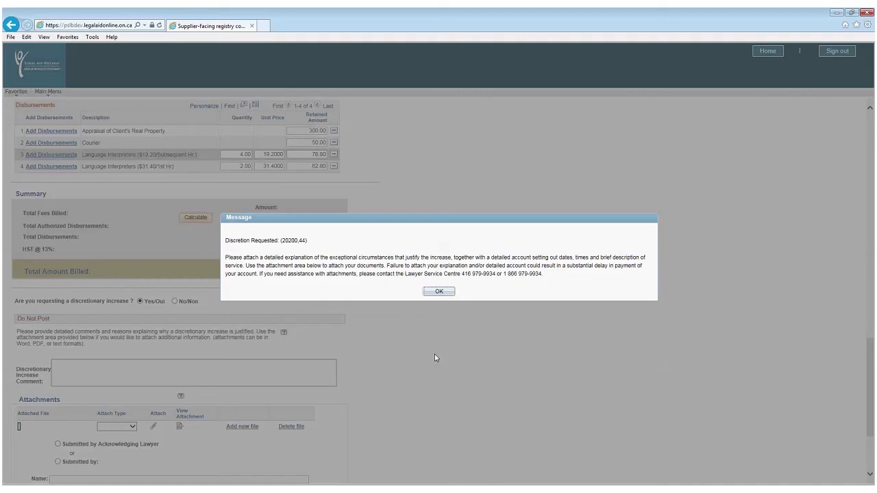
{"action": "left_click", "coordinate": [439, 293]}
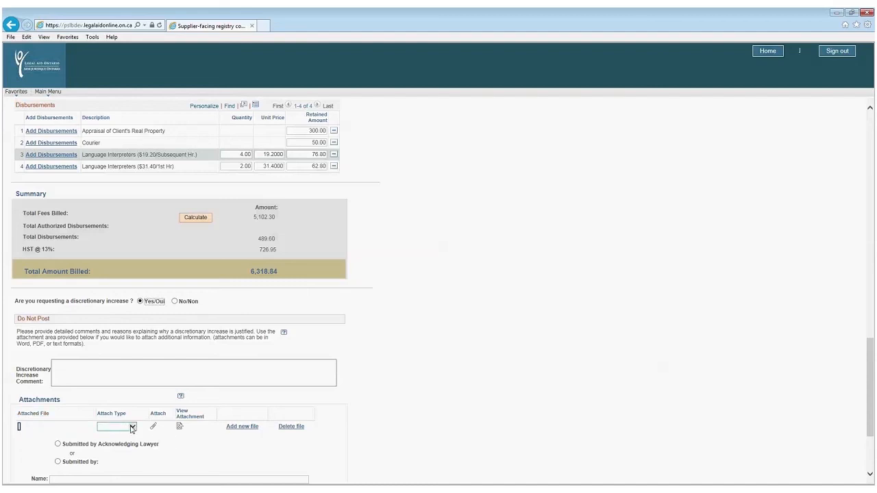
Choose Dockets as the attachment type and start attaching the dockets file.
{"action": "left_click", "coordinate": [131, 428]}
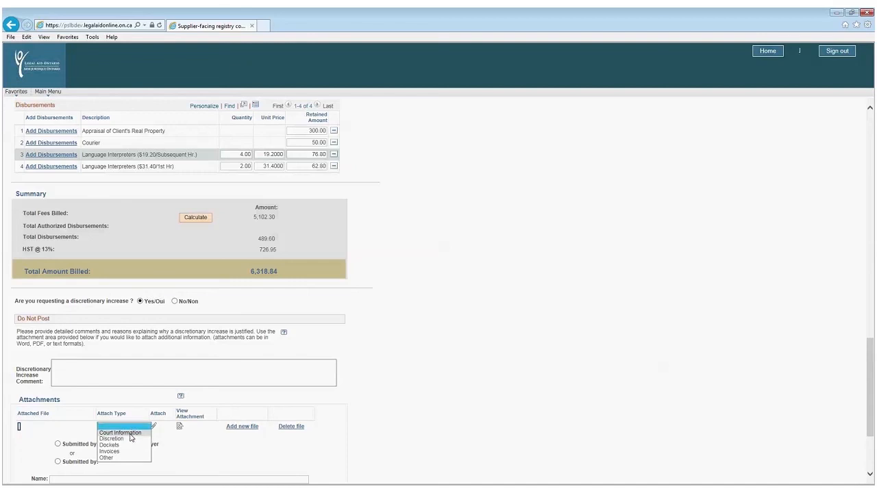
{"action": "left_click", "coordinate": [121, 445]}
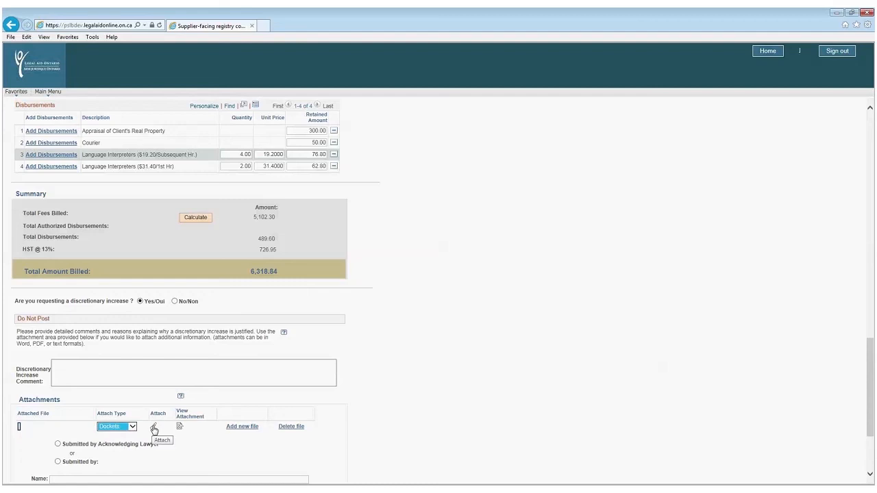
{"action": "left_click", "coordinate": [154, 427]}
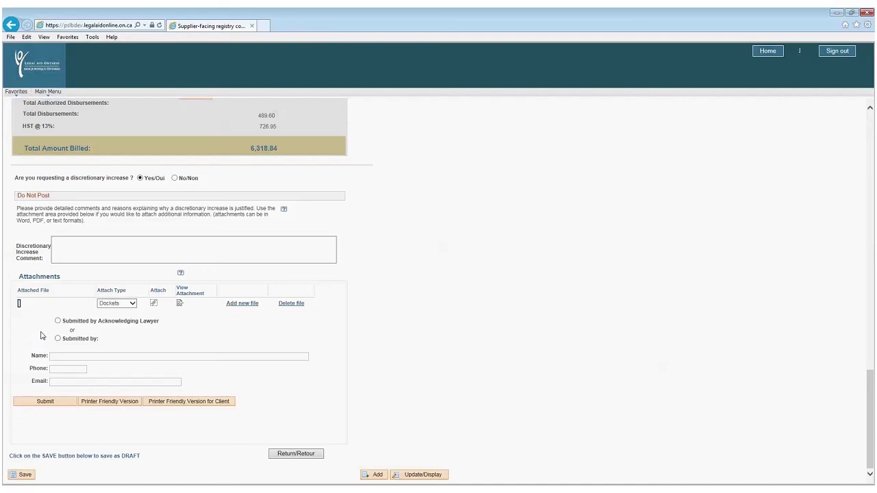
Switch the submitter from the acknowledging lawyer to 'Submitted by', showing blank contact fields.
{"action": "left_click", "coordinate": [57, 321]}
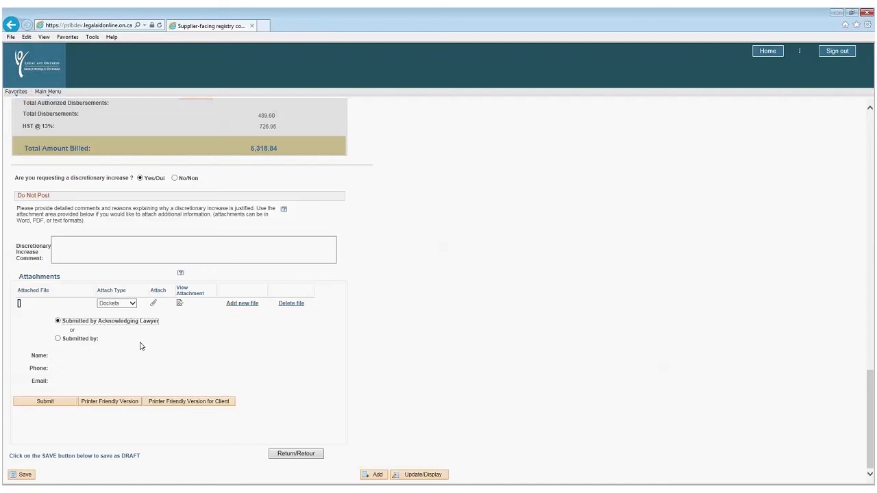
{"action": "left_click", "coordinate": [59, 339]}
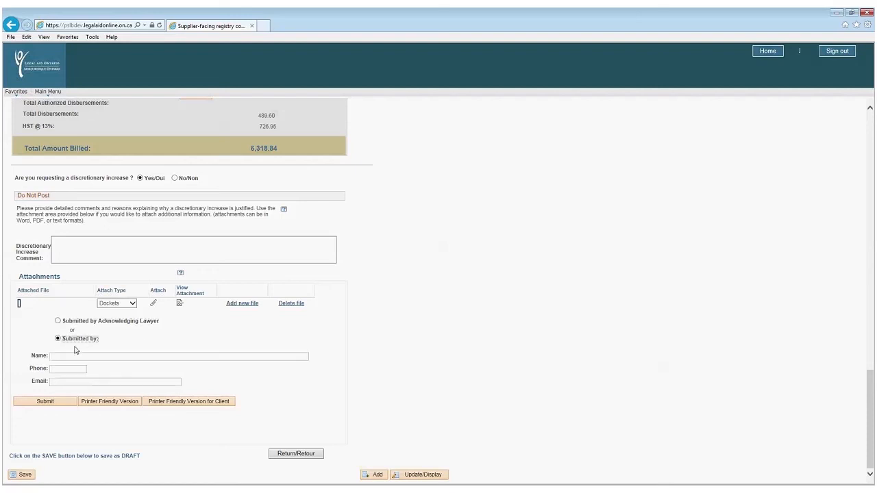